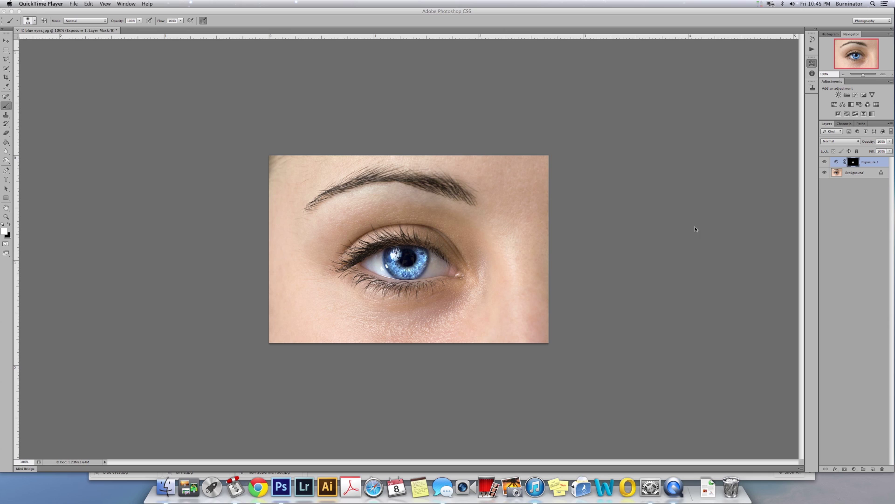
# - Compare with Exposure 1 hidden, delete that layer, and add a fresh Exposure adjustment layer
pyautogui.click(826, 163)
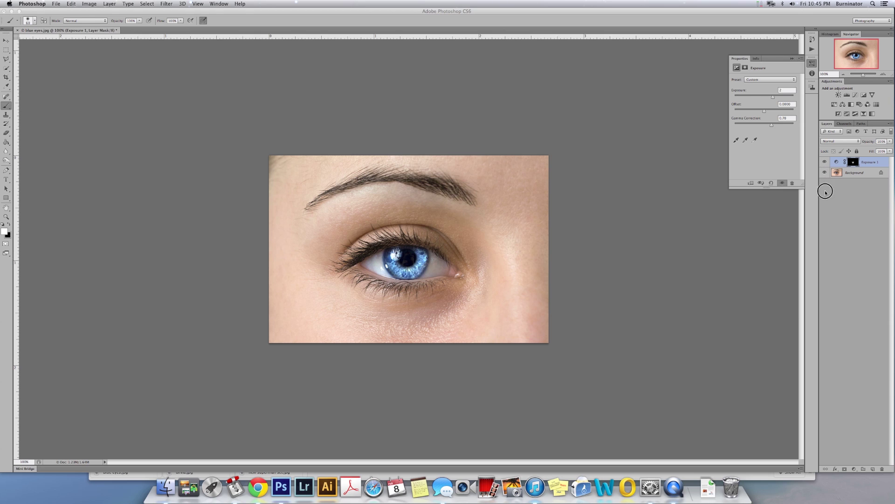
pyautogui.click(824, 163)
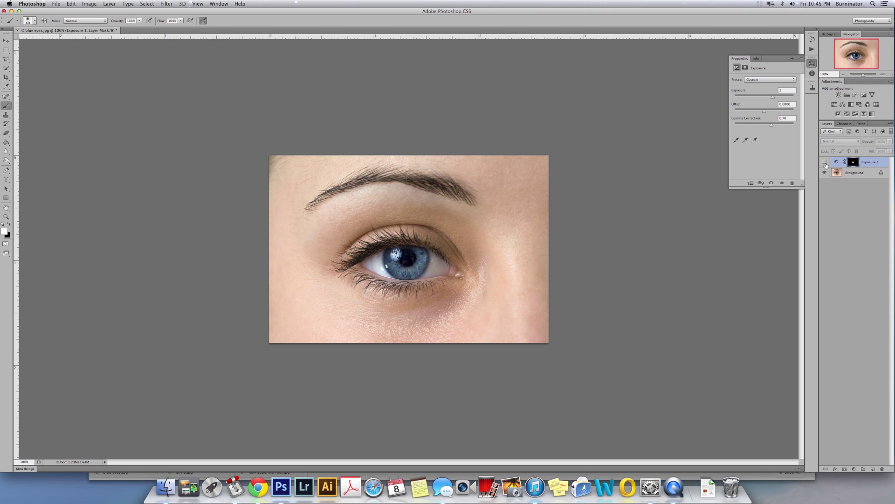
pyautogui.click(825, 163)
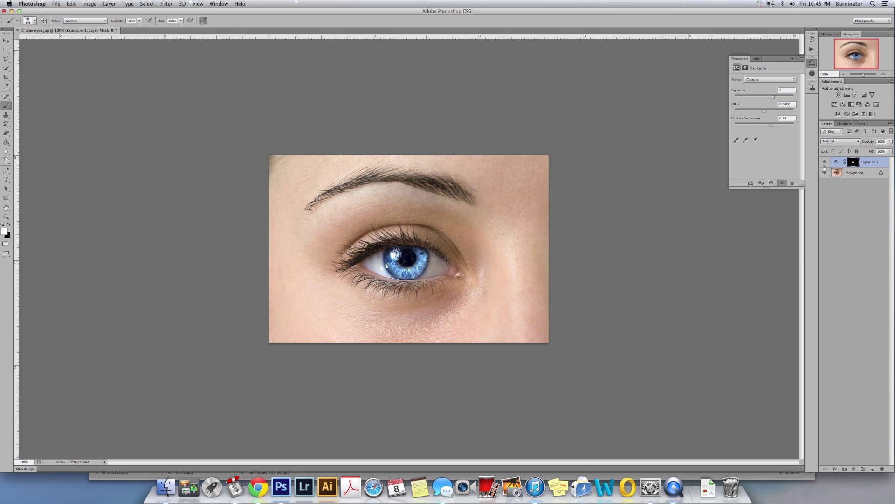
pyautogui.moveTo(868, 163); pyautogui.dragTo(882, 469)
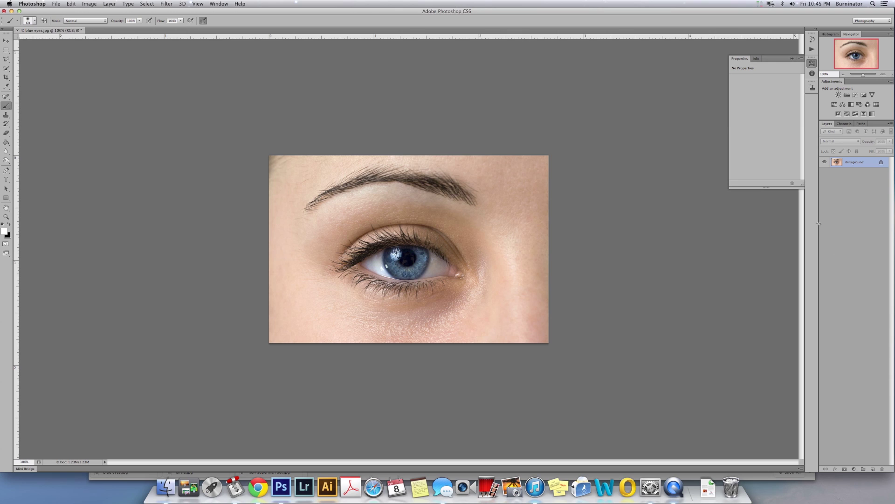
pyautogui.click(863, 95)
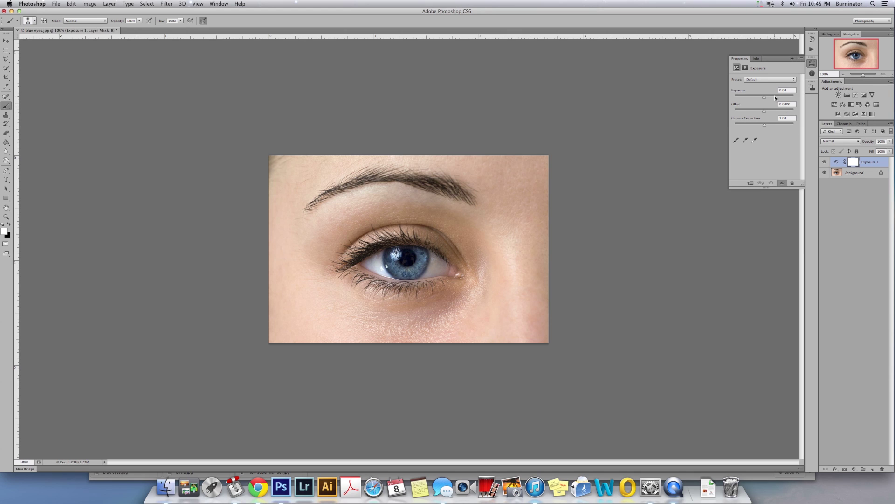
# - Set the new layer's Exposure value to 2 and invert its mask to black
pyautogui.click(784, 90)
pyautogui.write('2')
pyautogui.press('Return')
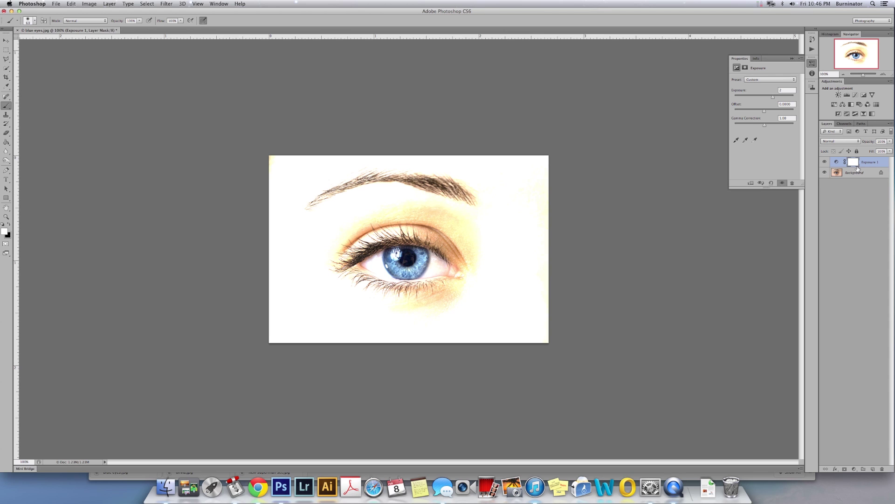
pyautogui.press('super+i')
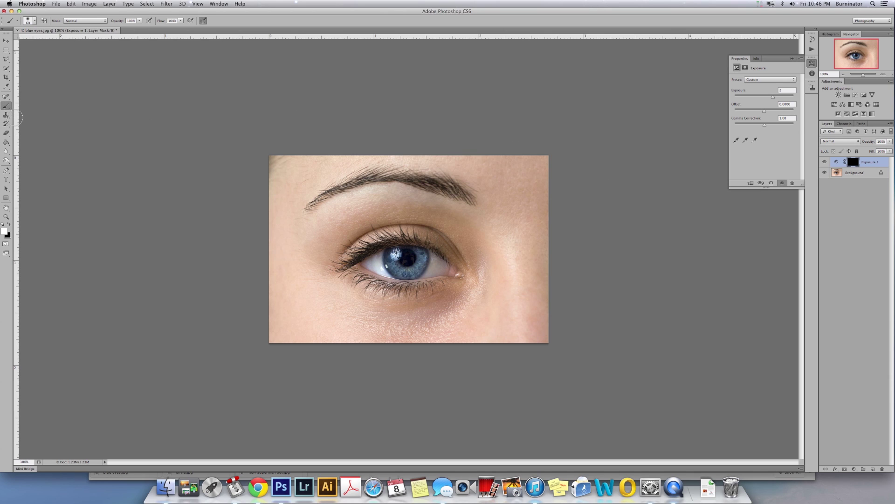
# - Pick a soft round brush and paint white on the mask over the iris
pyautogui.moveTo(405, 251); pyautogui.dragTo(396, 256)
pyautogui.rightClick(401, 297)
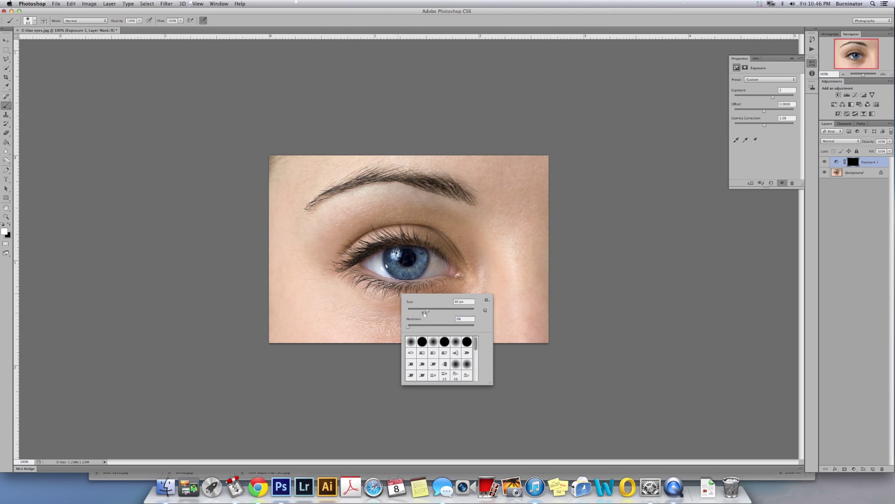
pyautogui.click(411, 341)
pyautogui.click(391, 255)
pyautogui.moveTo(392, 255)
pyautogui.mouseDown()
pyautogui.moveTo(403, 273)
pyautogui.moveTo(418, 257)
pyautogui.moveTo(406, 246)
pyautogui.moveTo(422, 259)
pyautogui.moveTo(404, 273)
pyautogui.moveTo(389, 256)
pyautogui.moveTo(396, 272)
pyautogui.moveTo(411, 273)
pyautogui.moveTo(424, 253)
pyautogui.moveTo(412, 272)
pyautogui.moveTo(395, 272)
pyautogui.moveTo(393, 251)
pyautogui.mouseUp()
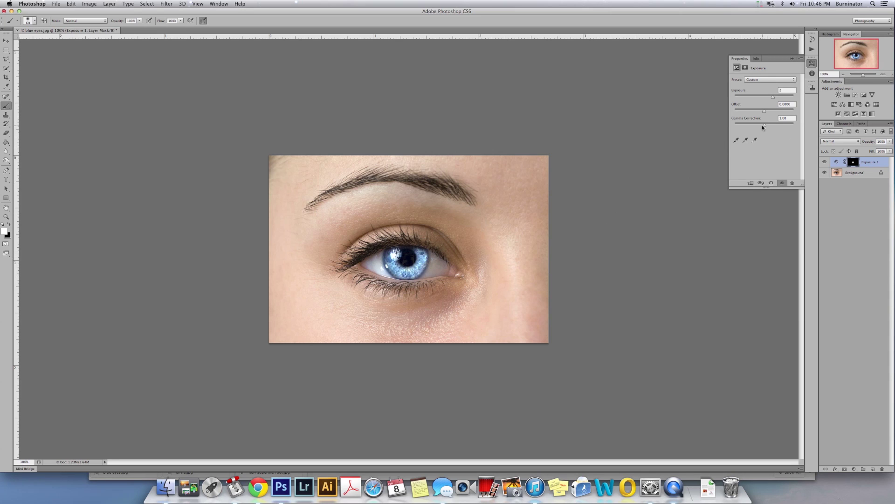
# - Lower Gamma Correction to 0.78 and toggle Exposure 1 off and on to compare the iris
pyautogui.moveTo(763, 124); pyautogui.dragTo(771, 124)
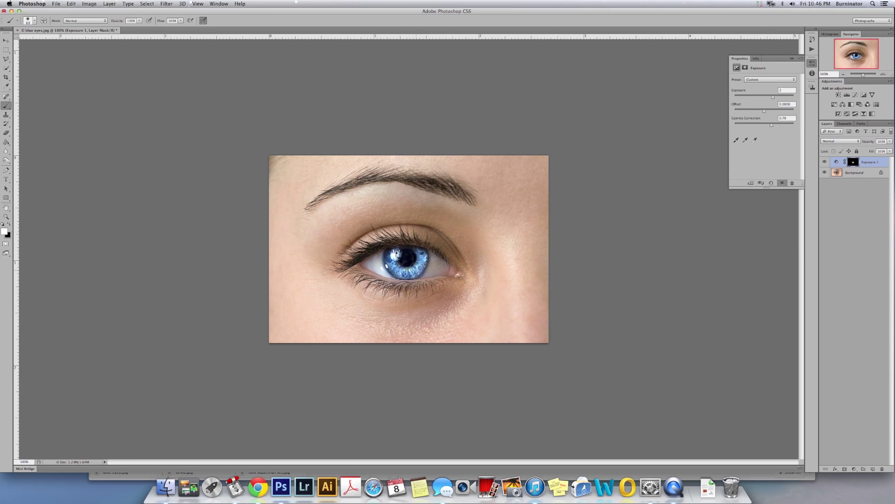
pyautogui.click(824, 163)
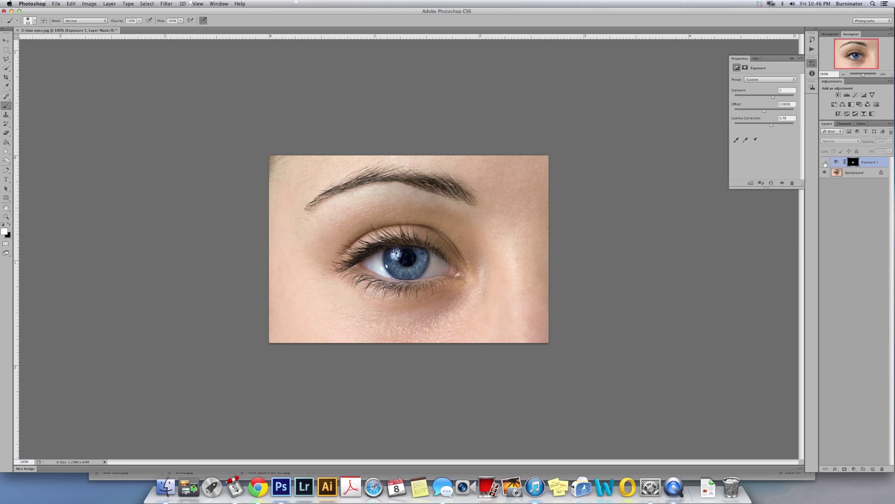
pyautogui.click(824, 162)
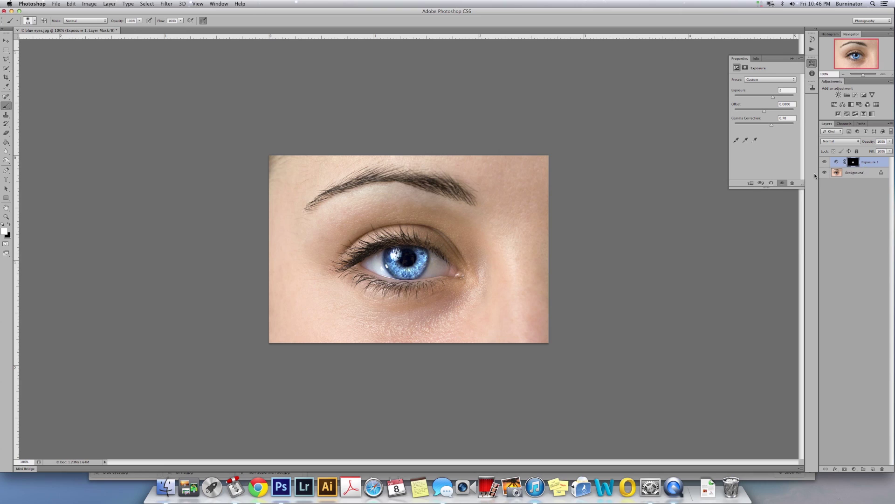
# - Drop Exposure 1 opacity to 50%, compare on and off, and paint more of the lower iris
pyautogui.click(825, 163)
pyautogui.click(825, 163)
pyautogui.moveTo(868, 142); pyautogui.dragTo(860, 141)
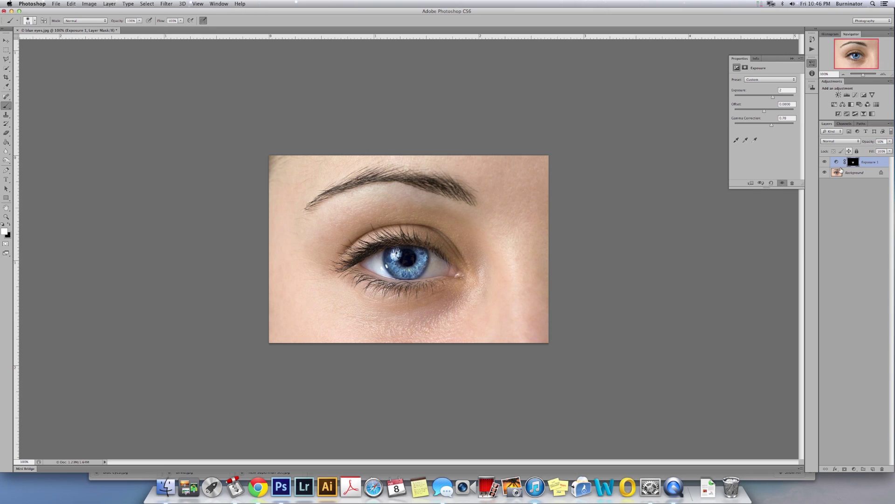
pyautogui.click(825, 163)
pyautogui.click(824, 162)
pyautogui.click(825, 163)
pyautogui.click(825, 164)
pyautogui.moveTo(415, 272)
pyautogui.mouseDown()
pyautogui.moveTo(418, 256)
pyautogui.moveTo(407, 260)
pyautogui.moveTo(405, 271)
pyautogui.moveTo(419, 254)
pyautogui.moveTo(400, 268)
pyautogui.moveTo(422, 252)
pyautogui.moveTo(426, 269)
pyautogui.mouseUp()
# - Switch Exposure 1 to Luminosity blending and toggle it on and off to compare
pyautogui.click(834, 142)
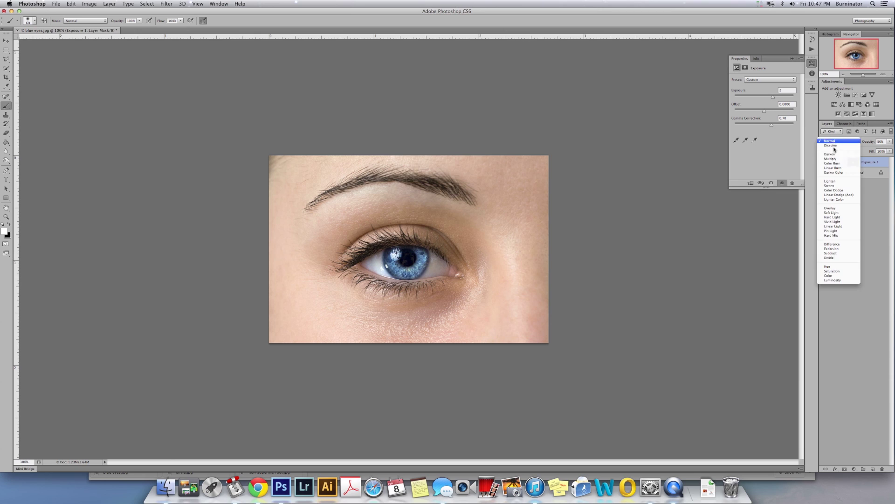
pyautogui.click(824, 280)
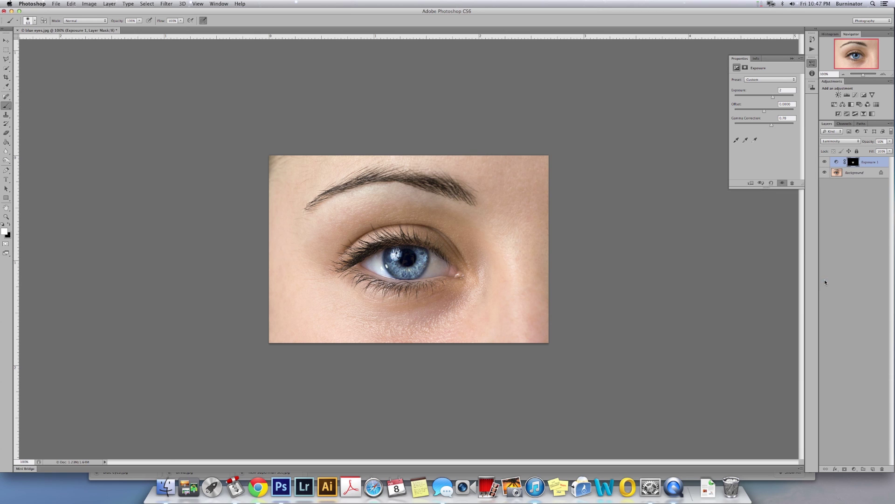
pyautogui.click(825, 161)
pyautogui.click(824, 162)
pyautogui.click(825, 162)
pyautogui.click(824, 162)
pyautogui.click(825, 162)
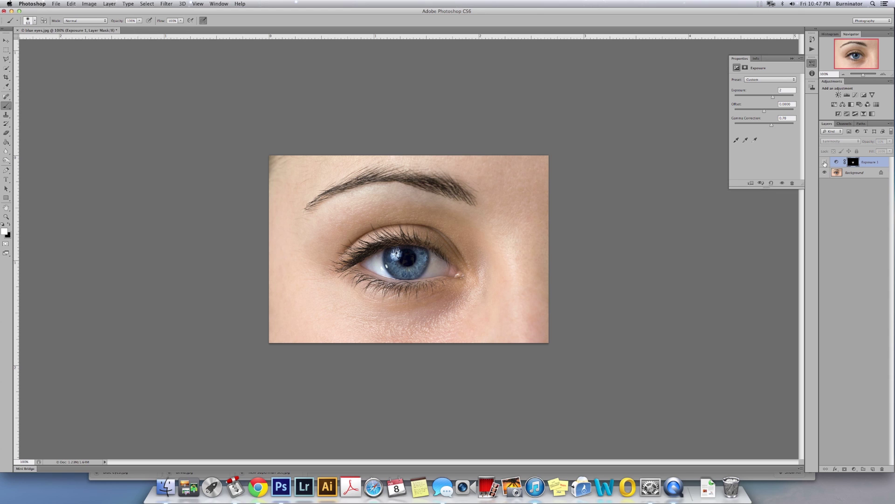
pyautogui.click(824, 161)
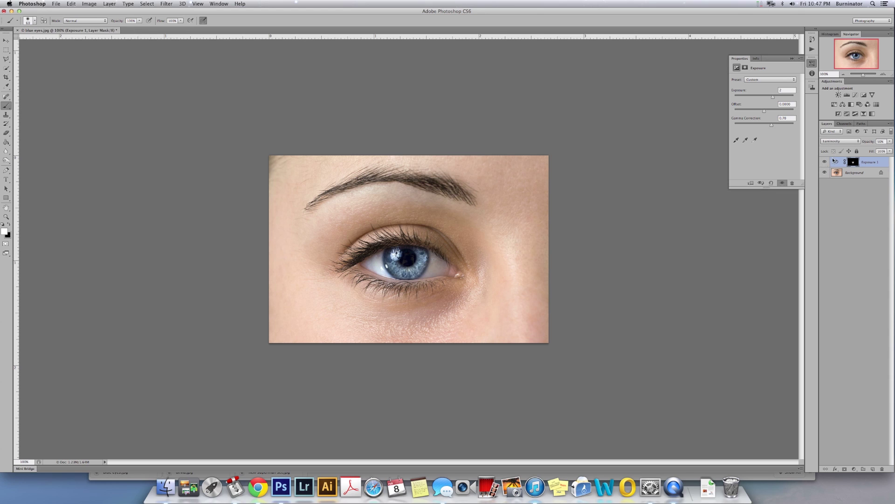
# - Return Exposure 1's blend mode to Normal and hide it to compare
pyautogui.click(838, 142)
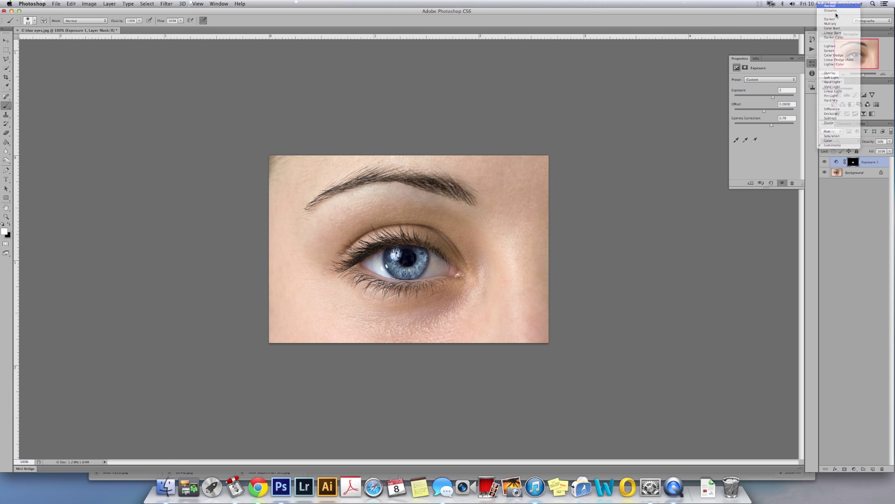
pyautogui.click(833, 6)
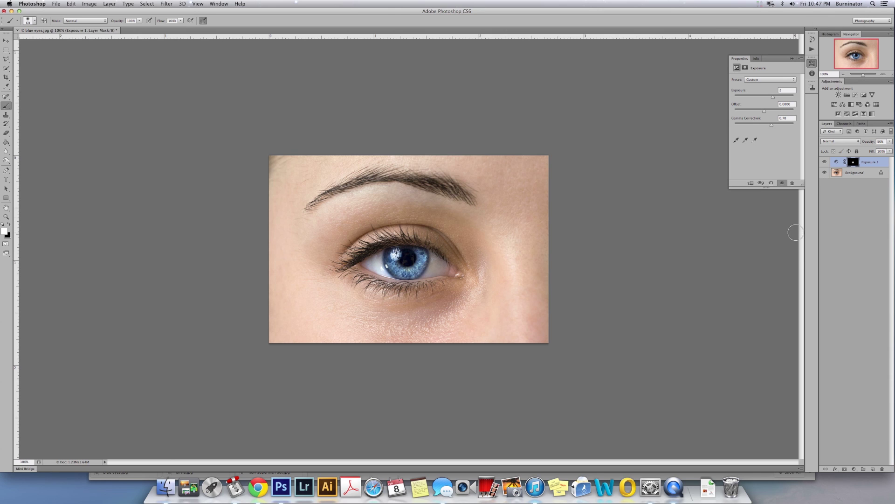
pyautogui.click(824, 162)
pyautogui.click(824, 161)
pyautogui.click(825, 162)
pyautogui.click(824, 162)
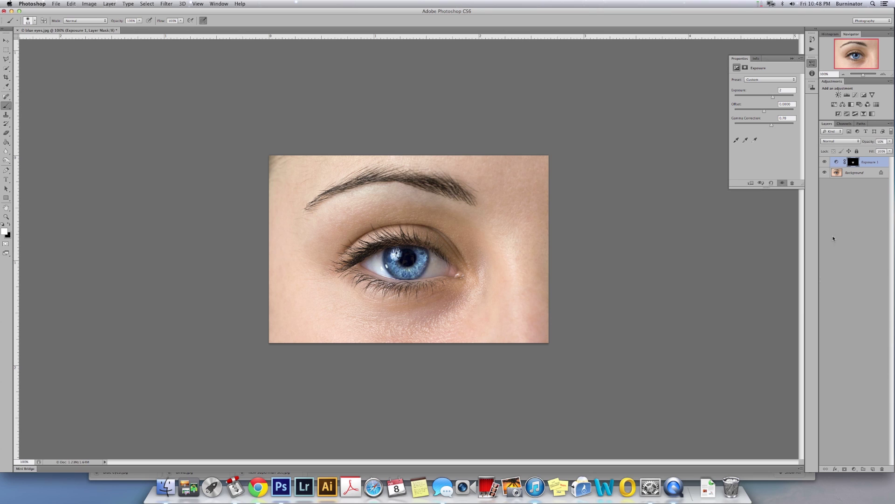